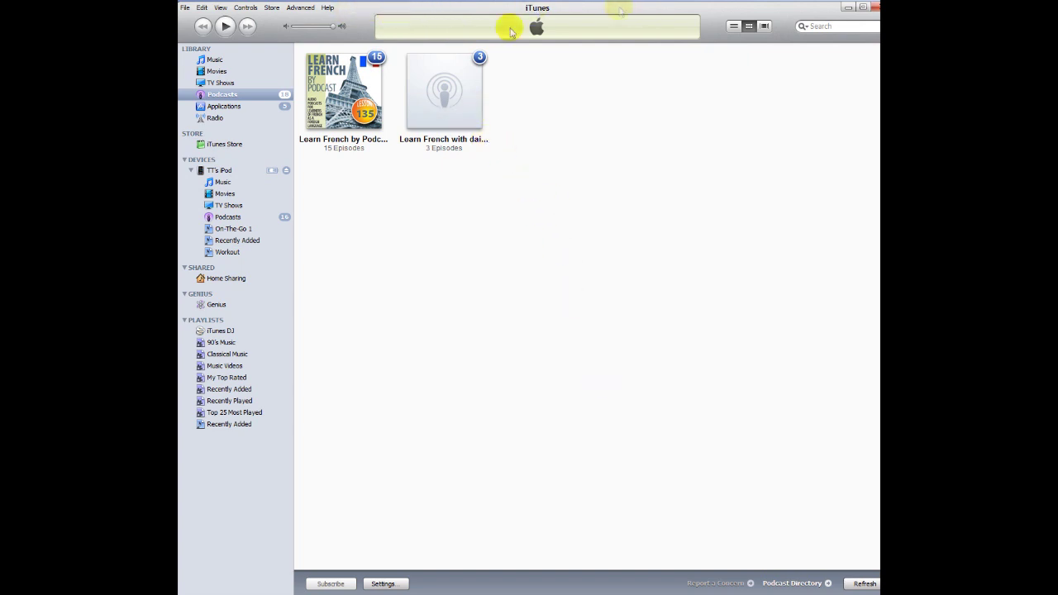
- Start authorizing this computer from the Store menu, then cancel the prompt without signing in
{"action": "left_click", "coordinate": [271, 8]}
{"action": "left_click", "coordinate": [271, 8]}
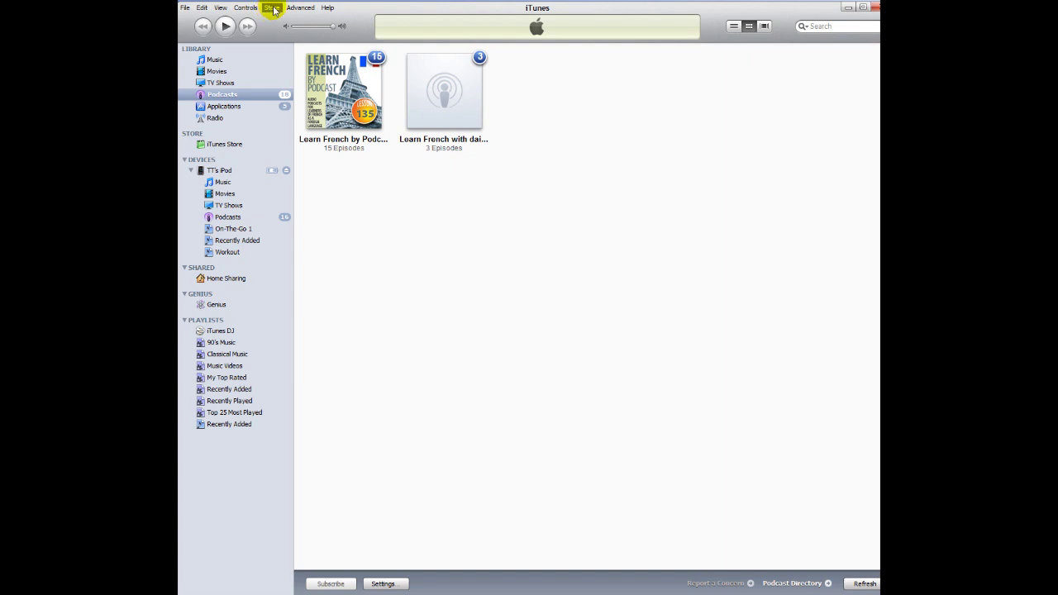
{"action": "left_click", "coordinate": [274, 8]}
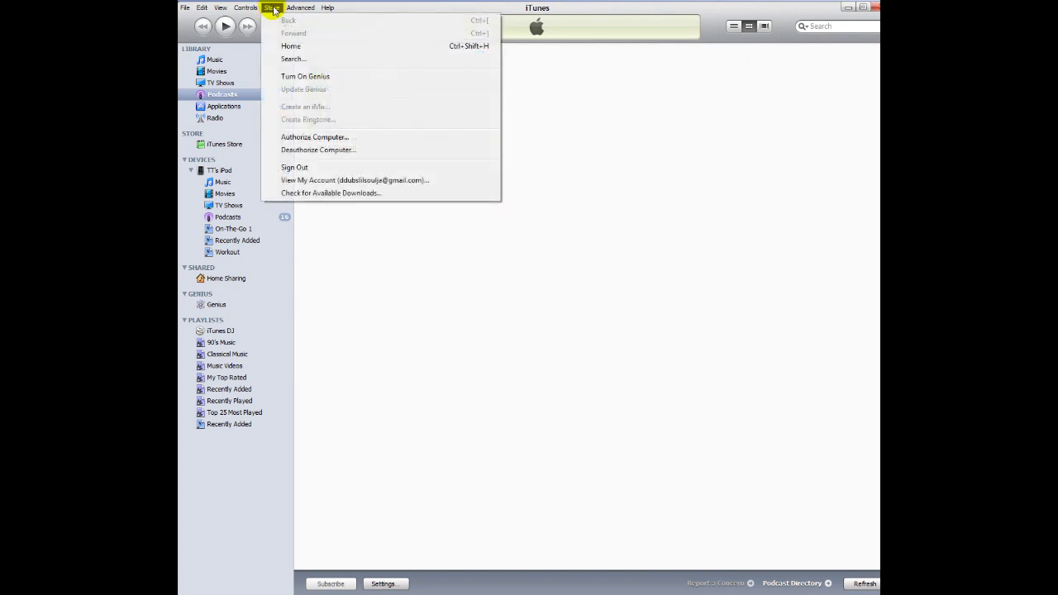
{"action": "left_click", "coordinate": [339, 137]}
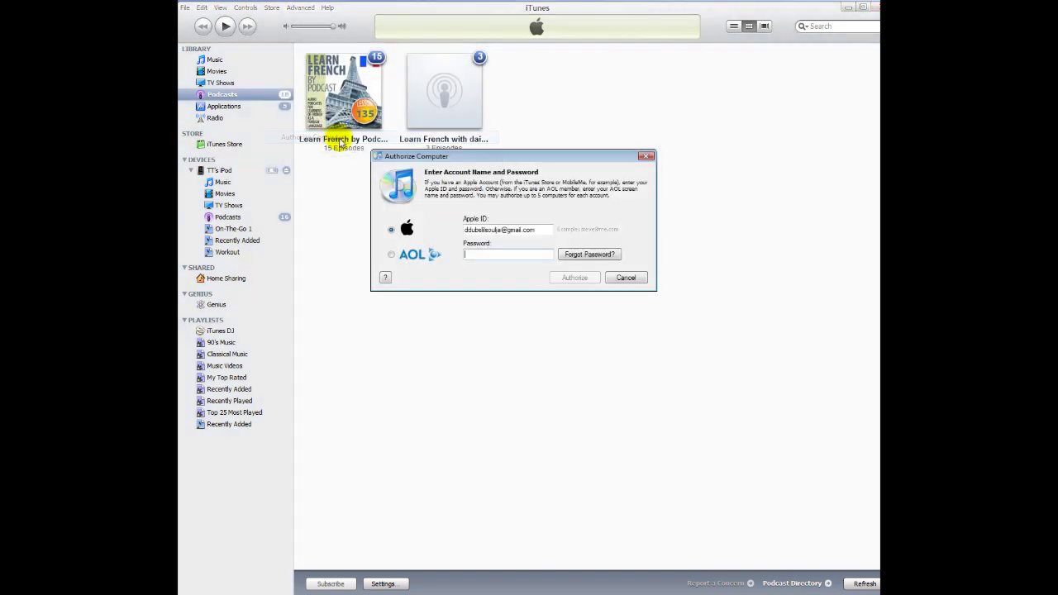
{"action": "left_click", "coordinate": [647, 158]}
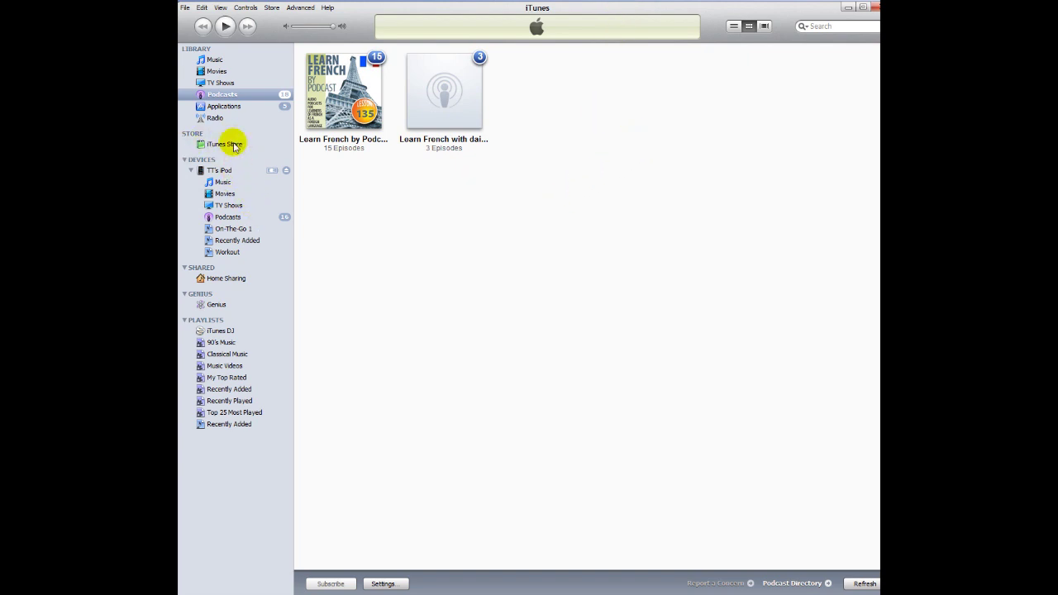
- Go to the iTunes Store and browse its Podcasts section
{"action": "left_click", "coordinate": [222, 144]}
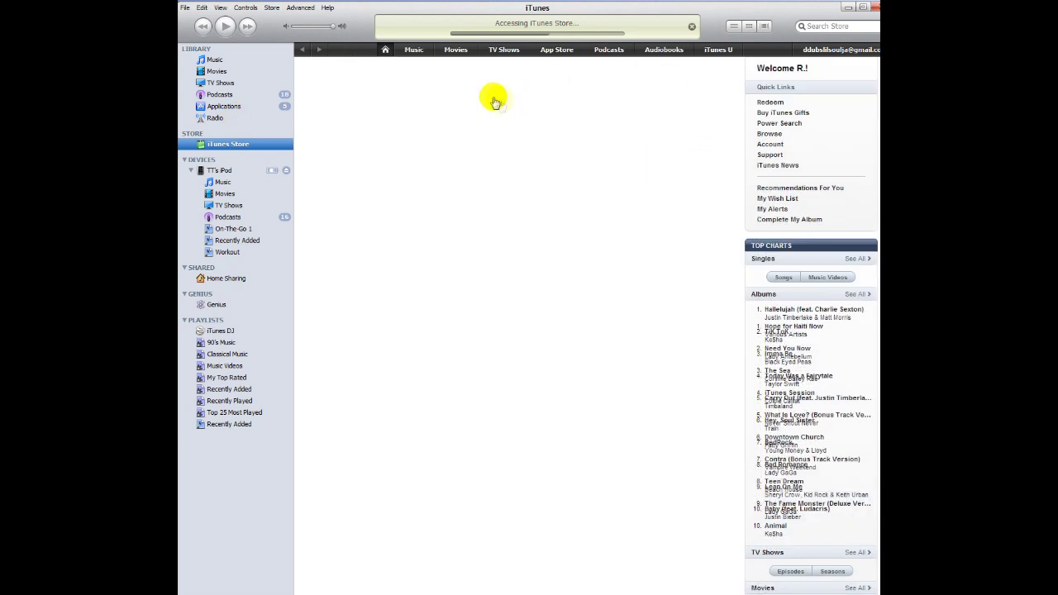
{"action": "left_click", "coordinate": [609, 50]}
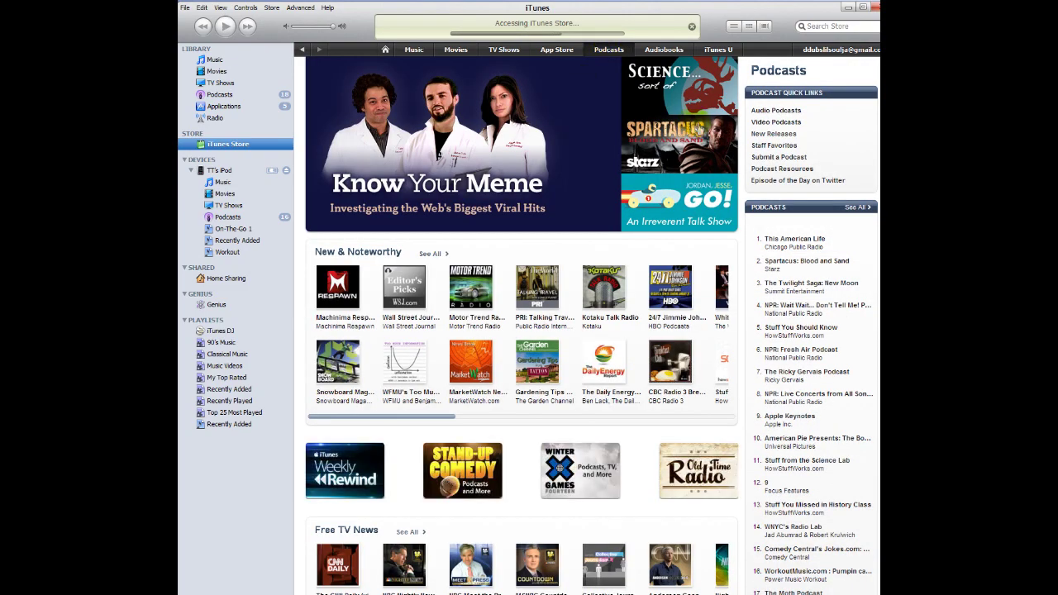
{"action": "left_click_drag", "start_coordinate": [705, 12], "coordinate": [693, 19]}
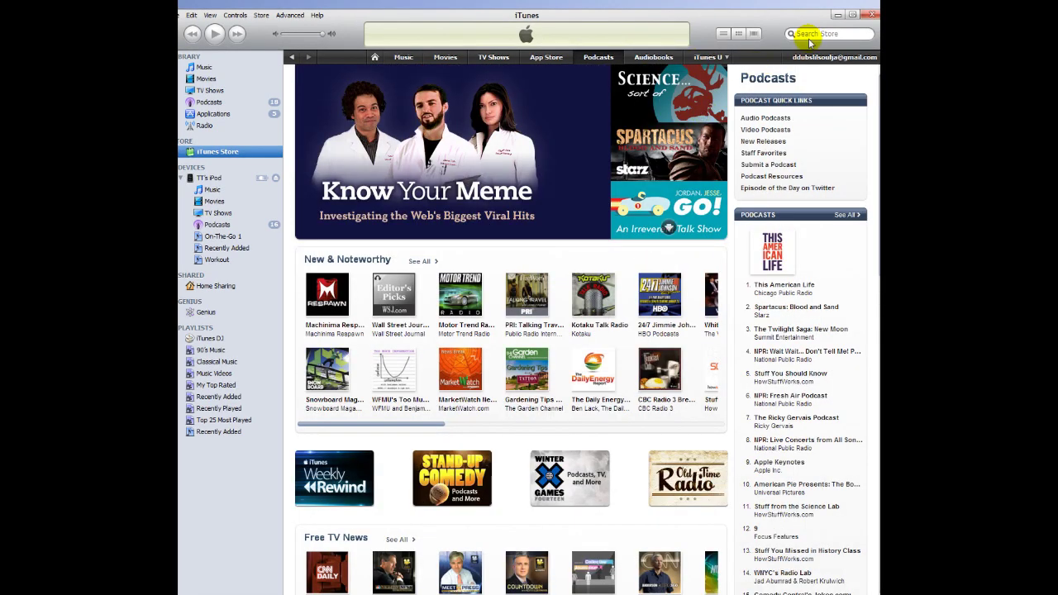
- Search the iTunes Store for 'learn french'
{"action": "left_click", "coordinate": [811, 33]}
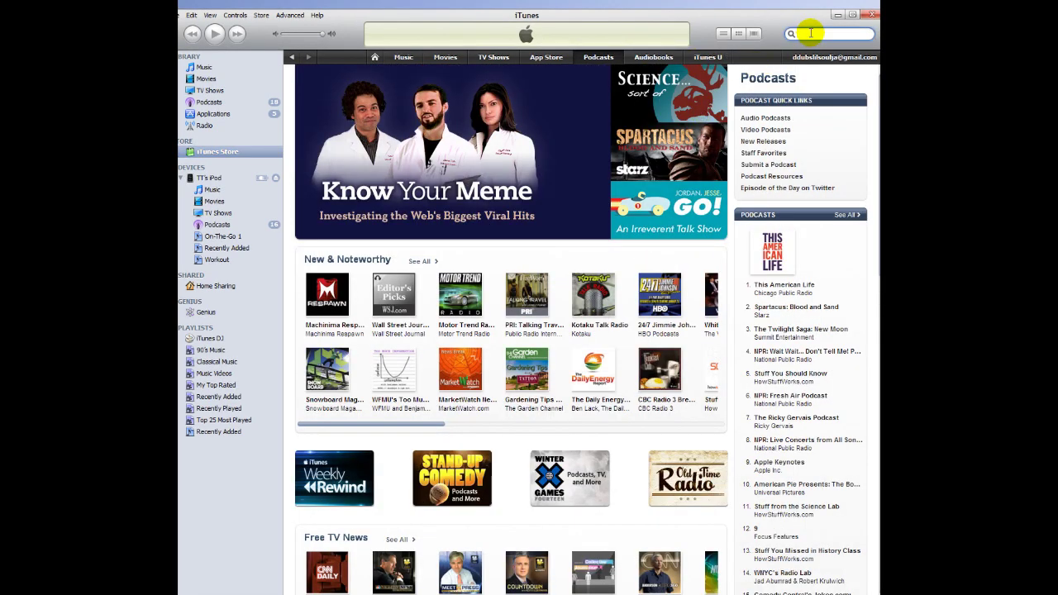
{"action": "type", "text": "learn french"}
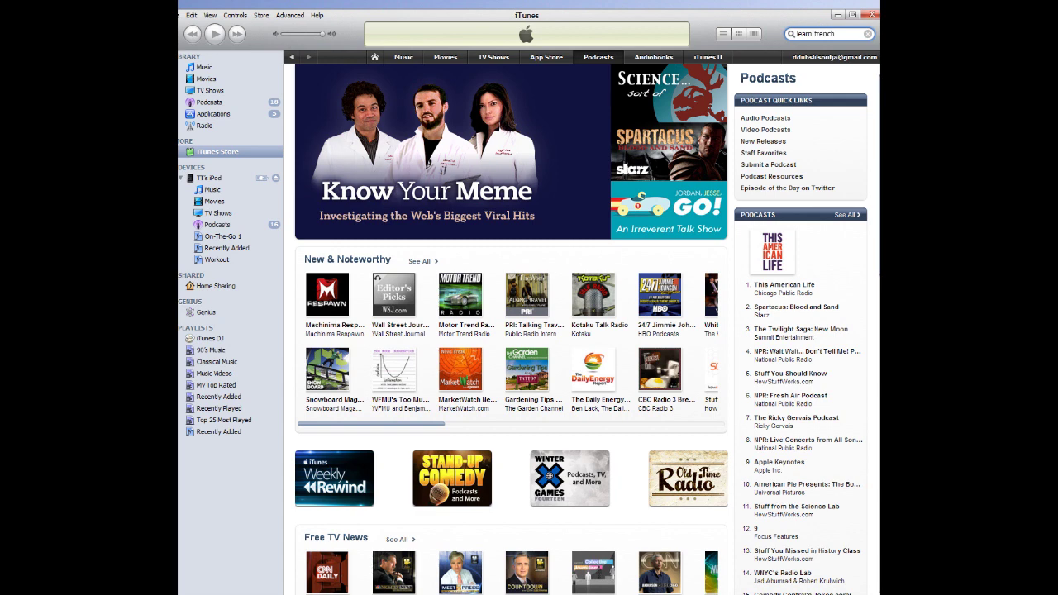
{"action": "key", "text": "Return"}
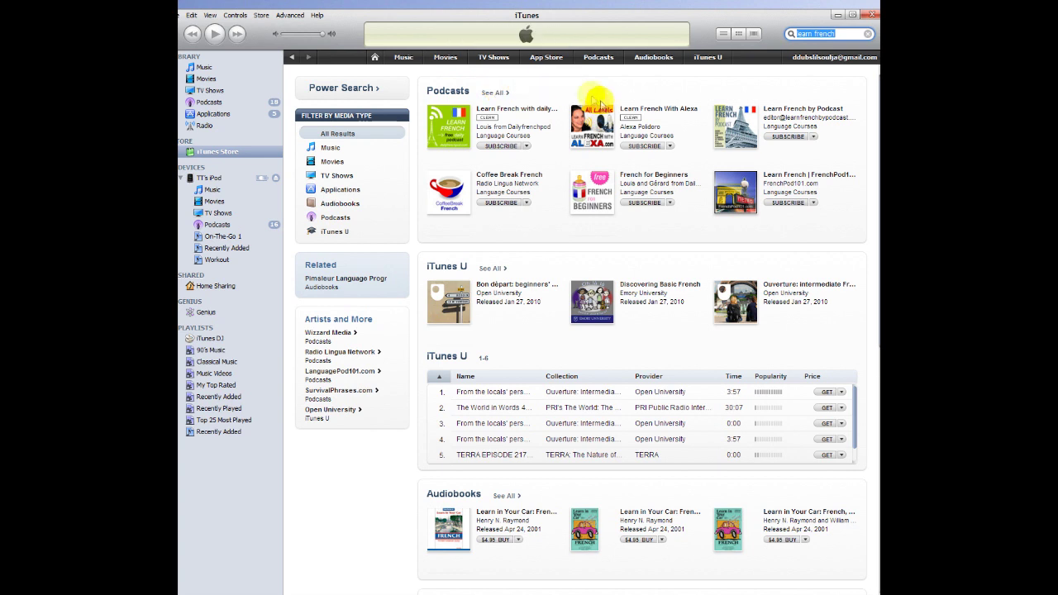
- Subscribe to the first result, Learn French with daily podcasts, and confirm the subscription
{"action": "left_click", "coordinate": [526, 145]}
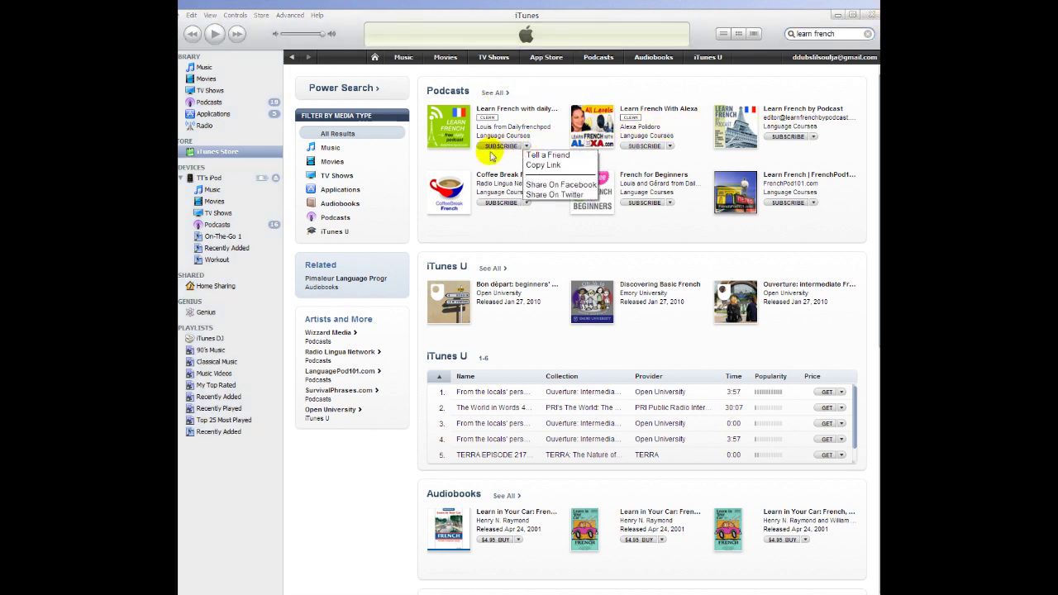
{"action": "left_click", "coordinate": [491, 147]}
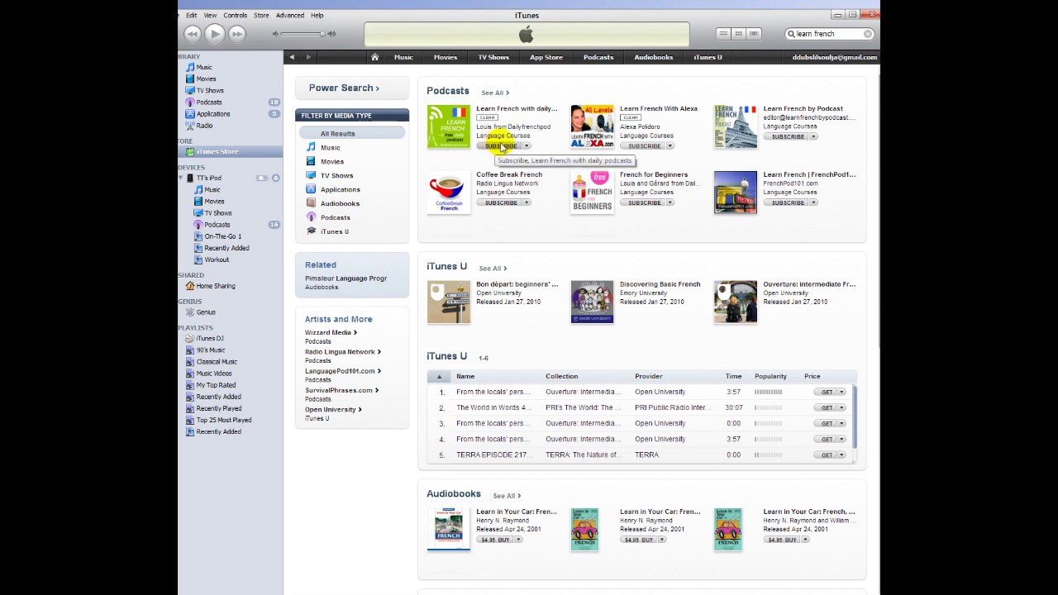
{"action": "left_click", "coordinate": [500, 148]}
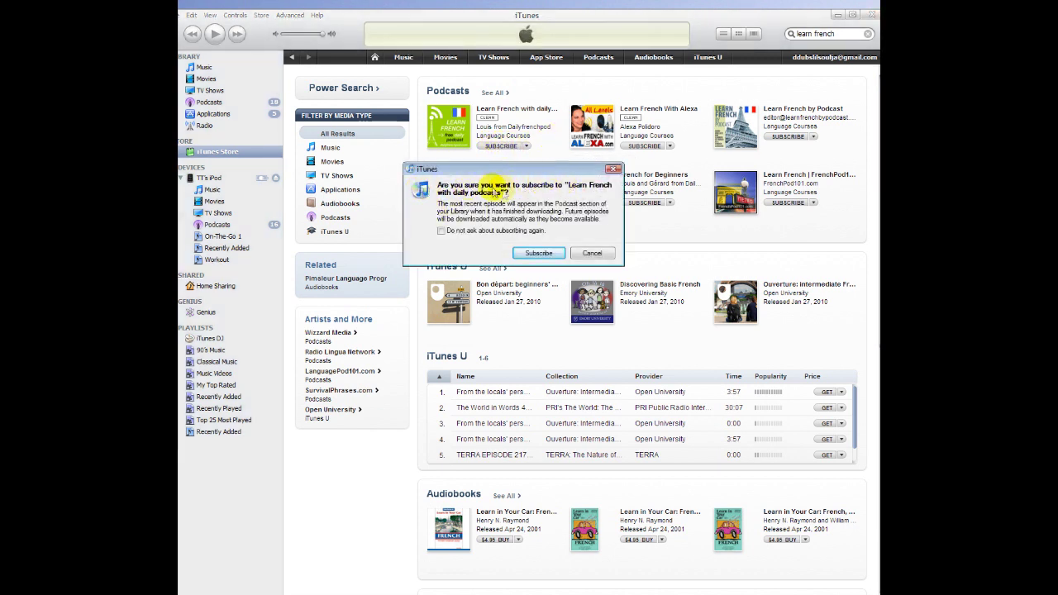
{"action": "left_click", "coordinate": [543, 254]}
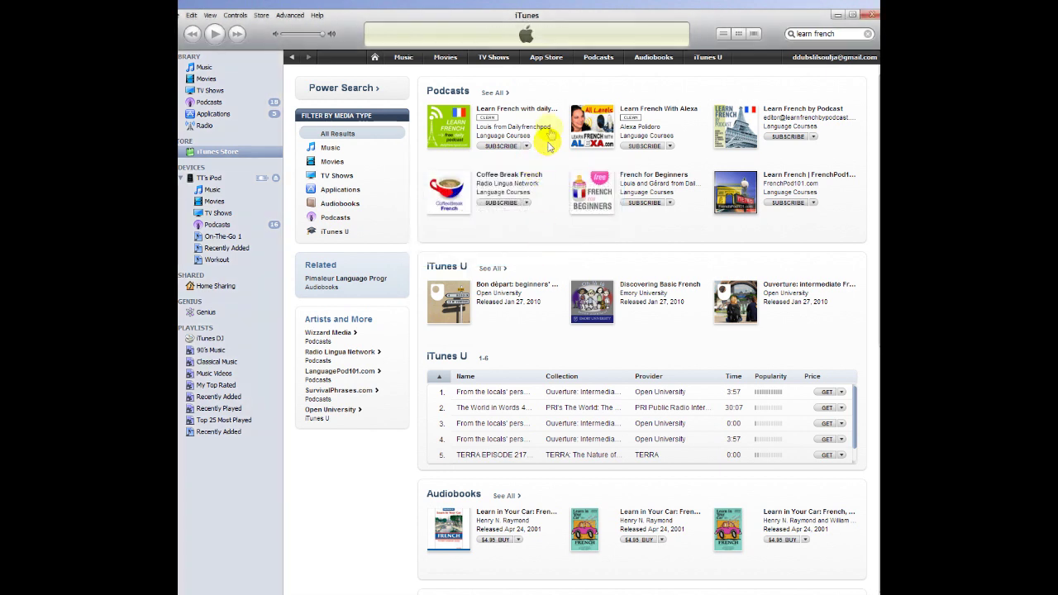
- Return to the Podcasts library and use File > Transfer Purchases from the iPod
{"action": "left_click", "coordinate": [207, 102]}
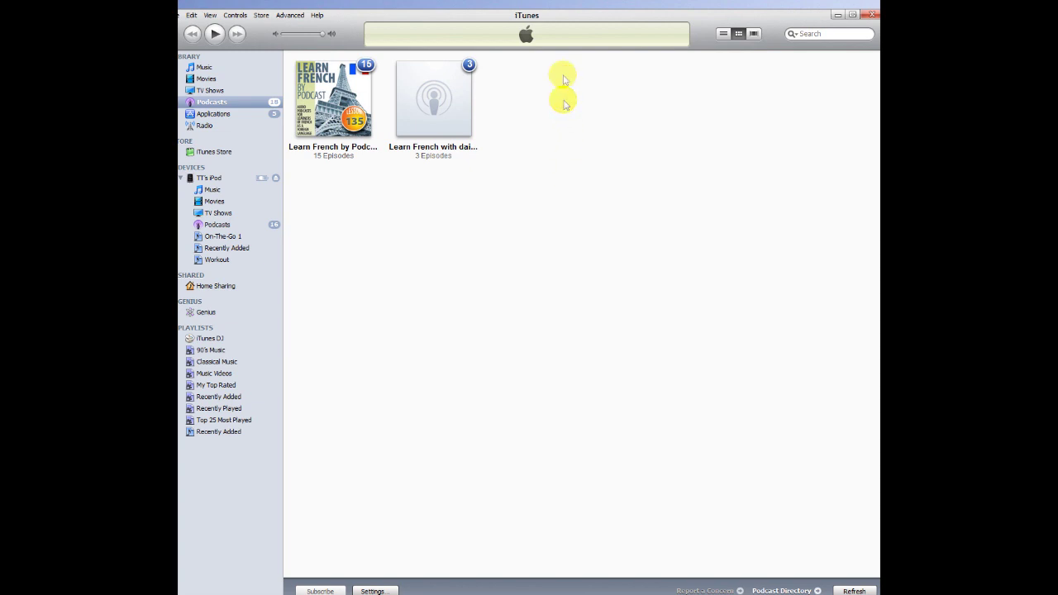
{"action": "left_click_drag", "start_coordinate": [491, 20], "coordinate": [504, 10]}
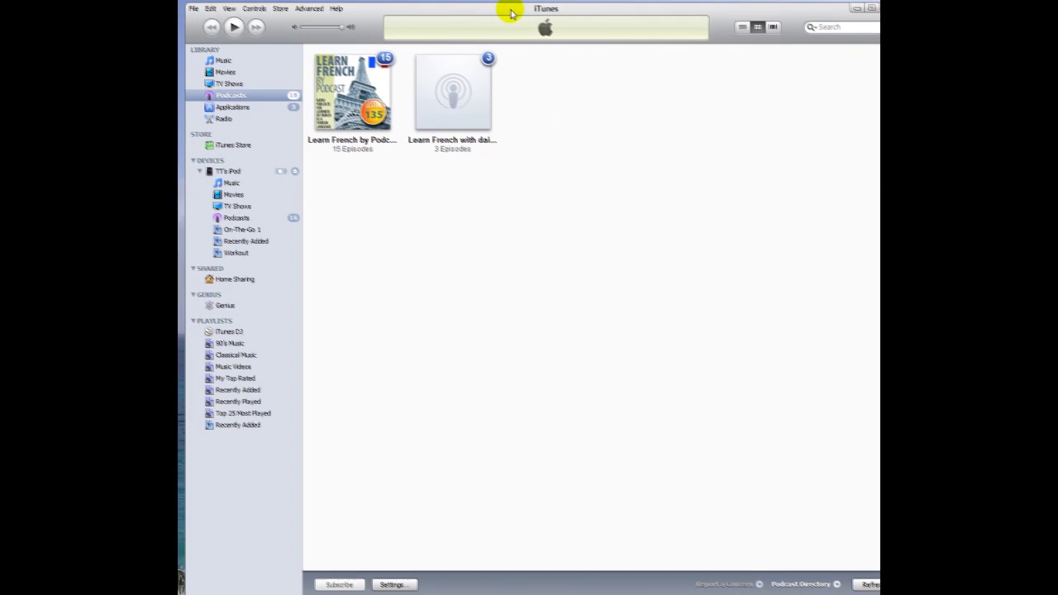
{"action": "left_click", "coordinate": [192, 8]}
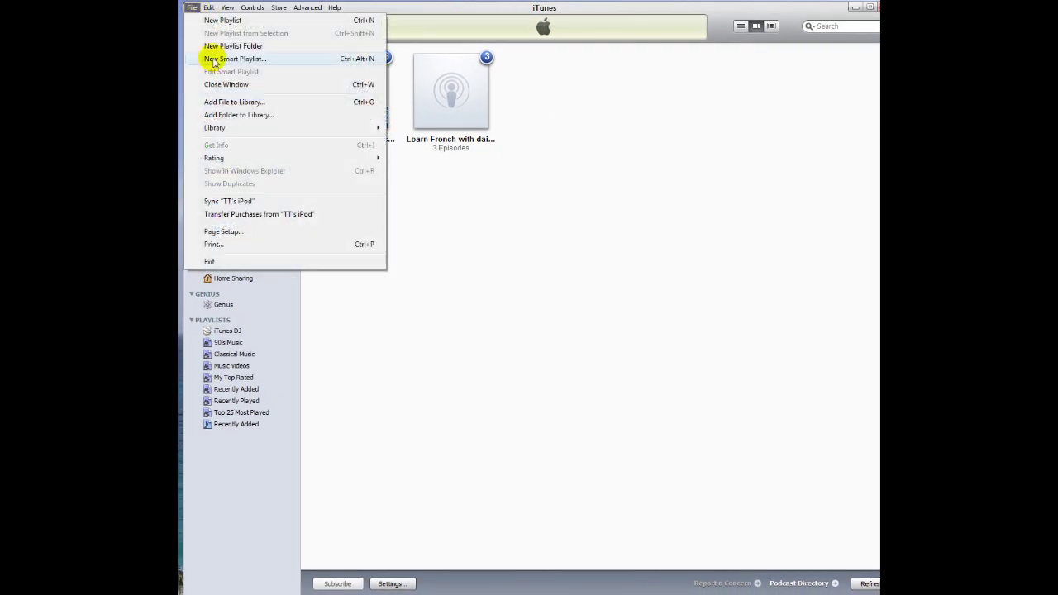
{"action": "left_click", "coordinate": [268, 214]}
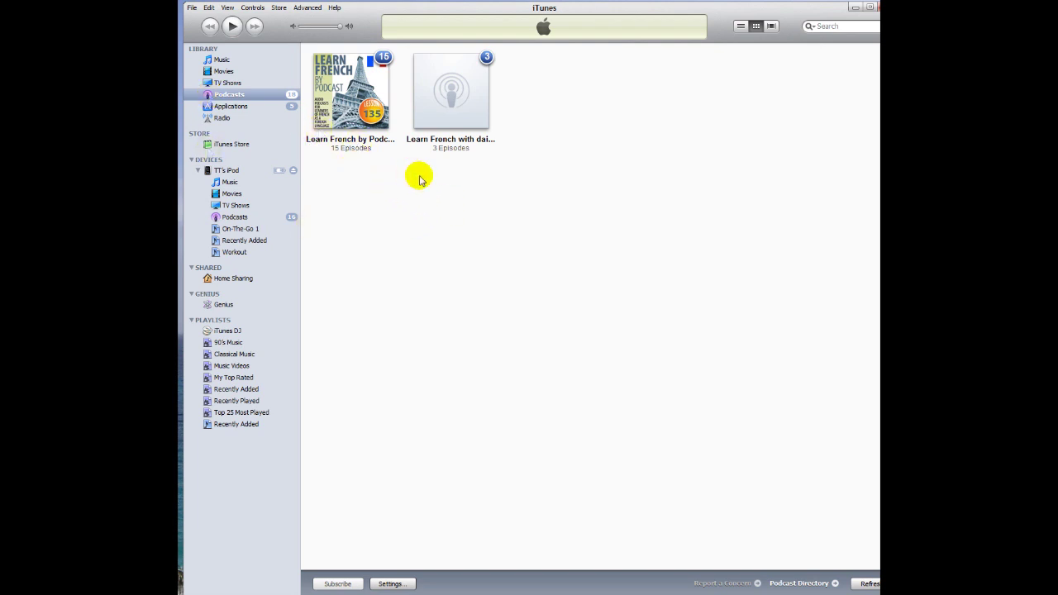
- On the iPod's Podcasts settings, enable Sync Podcasts and confirm the prompt
{"action": "left_click", "coordinate": [228, 174]}
{"action": "left_click", "coordinate": [228, 171]}
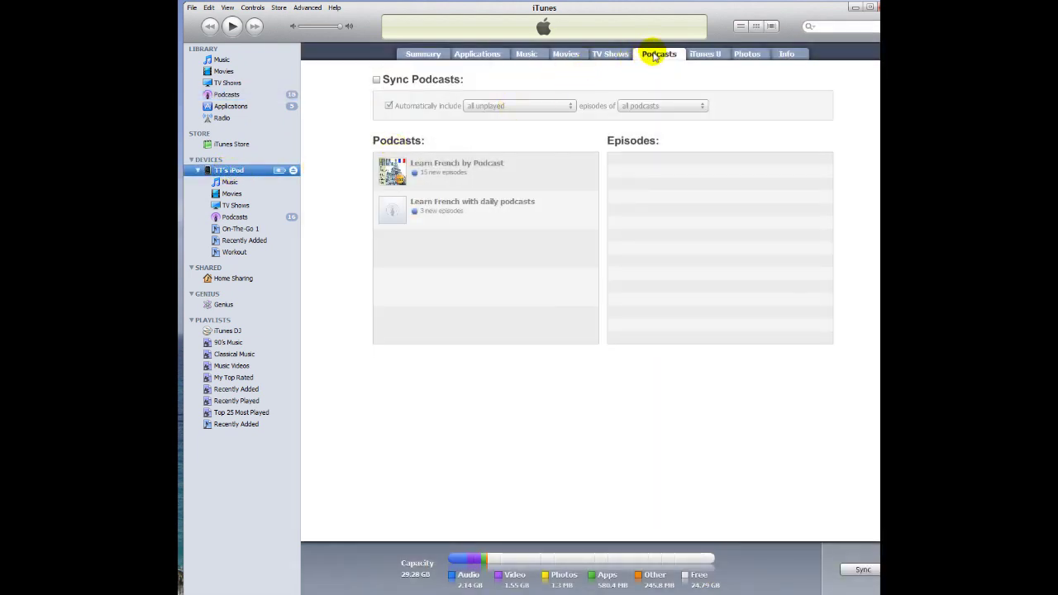
{"action": "left_click", "coordinate": [376, 81]}
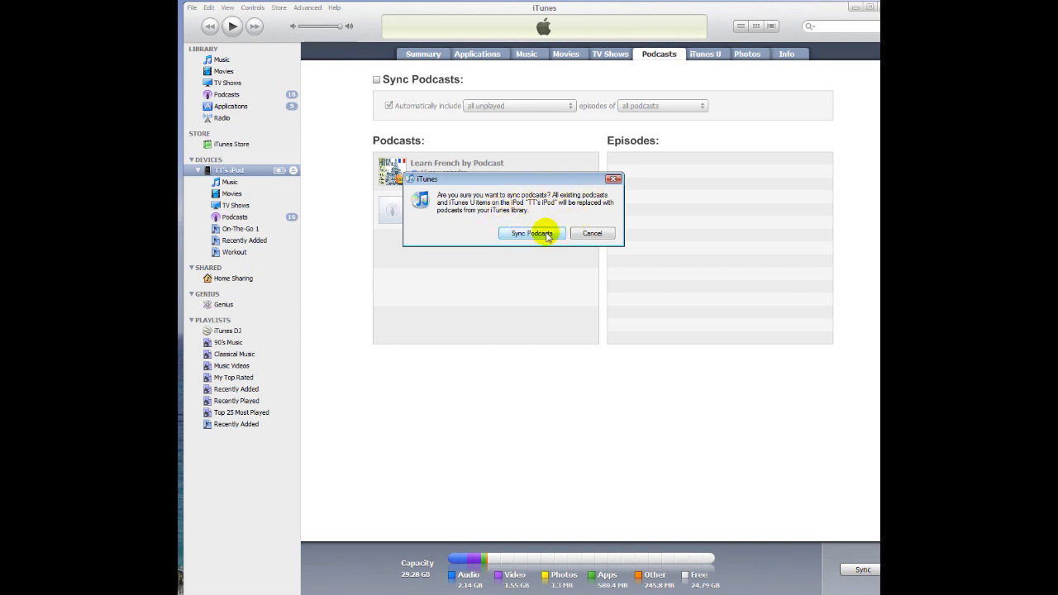
{"action": "left_click", "coordinate": [545, 234]}
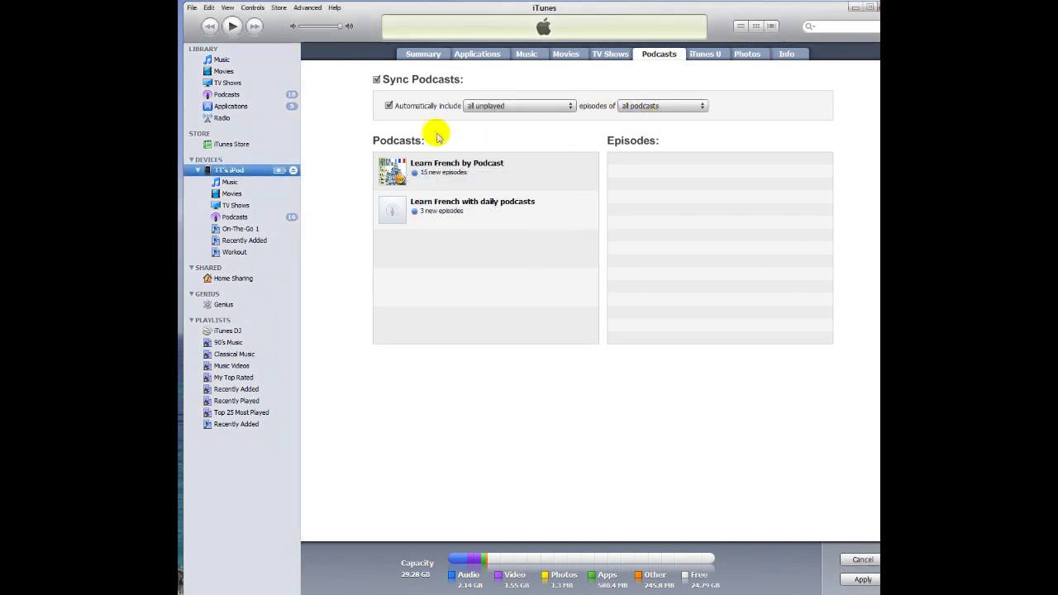
- Limit syncing to selected podcasts and tick Learn French with daily podcasts and Learn French by Podcast
{"action": "left_click", "coordinate": [570, 106]}
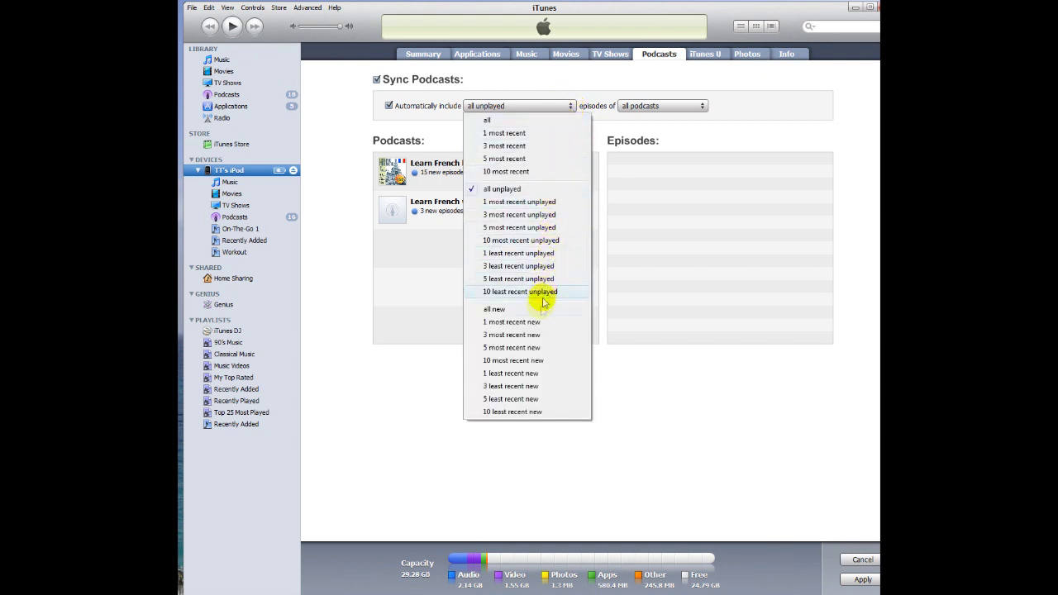
{"action": "left_click", "coordinate": [560, 87]}
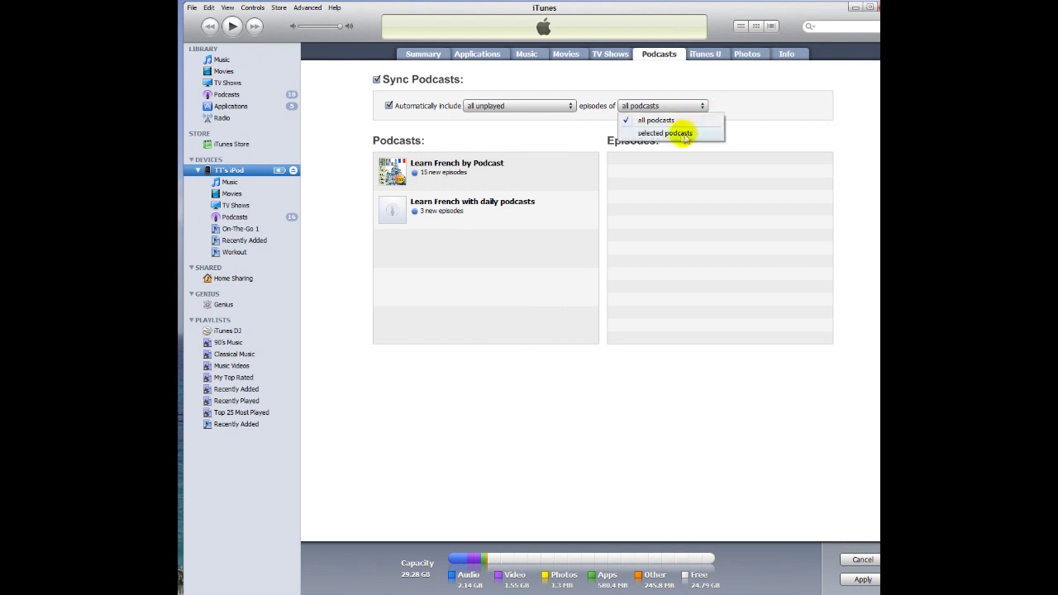
{"action": "left_click", "coordinate": [682, 135]}
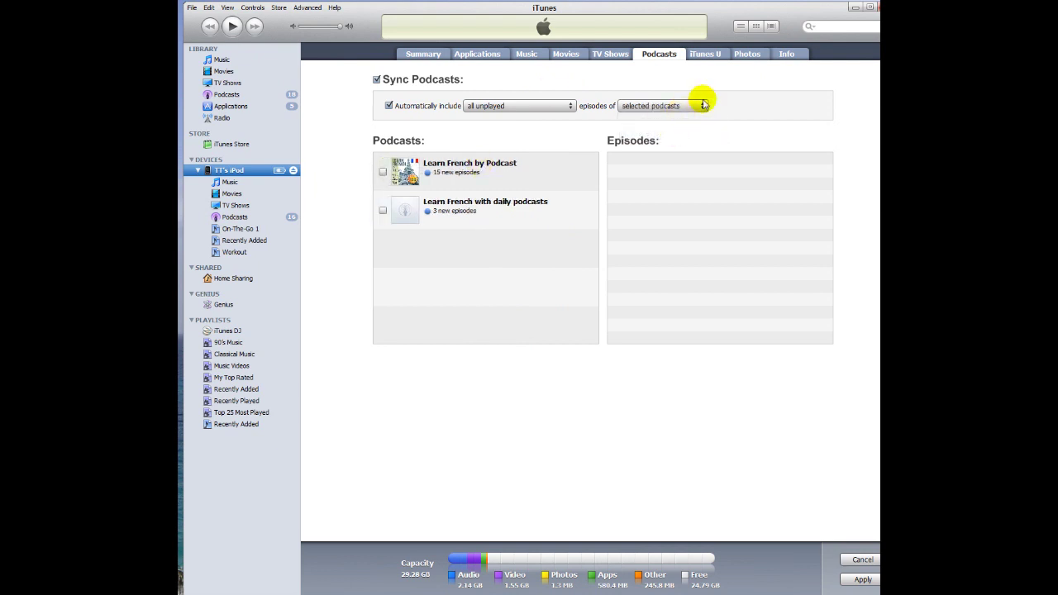
{"action": "left_click", "coordinate": [705, 110]}
{"action": "left_click", "coordinate": [703, 130]}
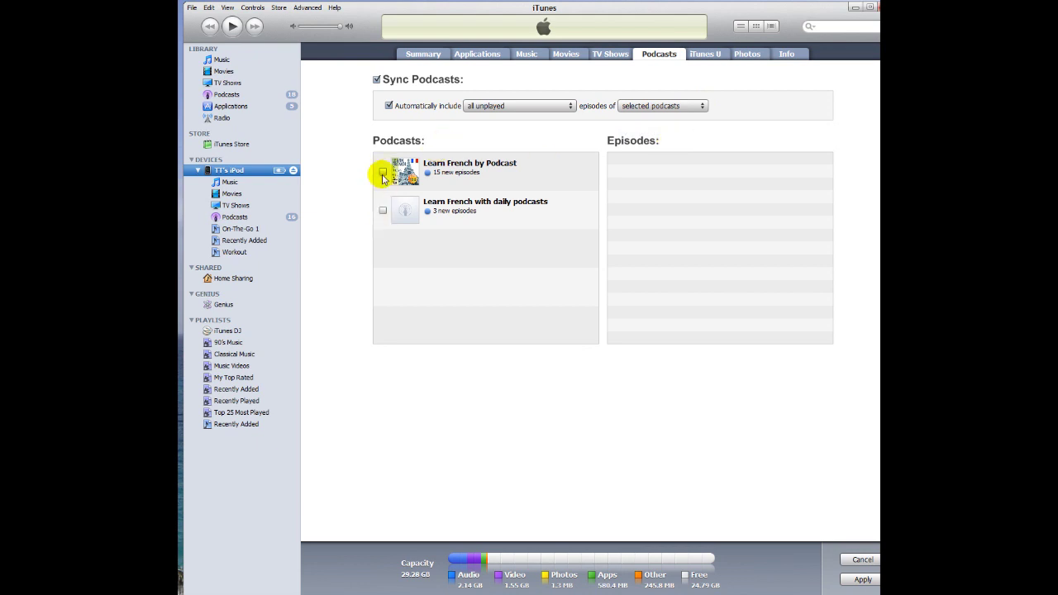
{"action": "left_click", "coordinate": [383, 211]}
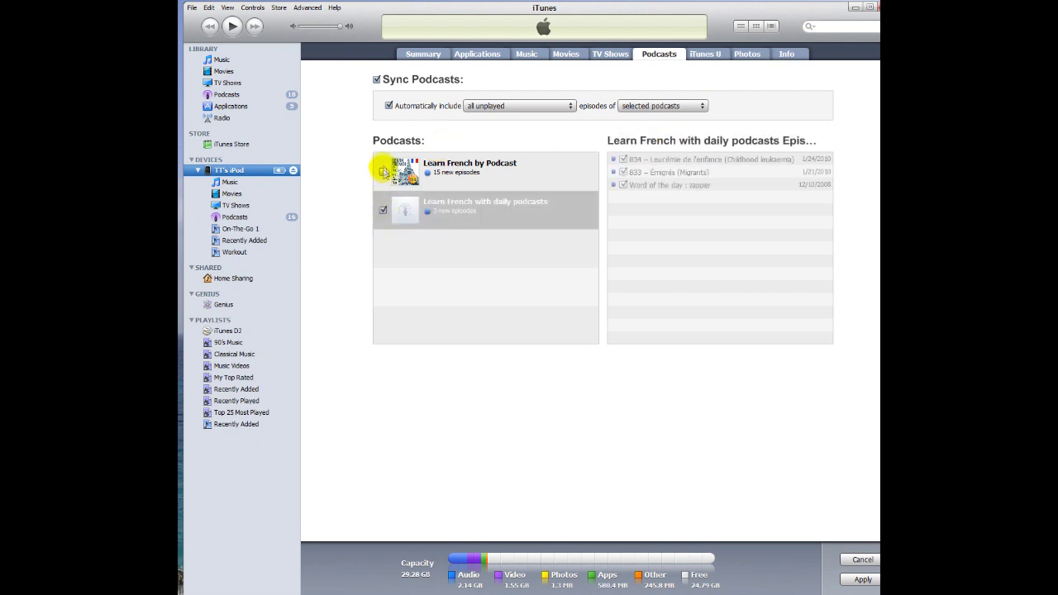
{"action": "left_click", "coordinate": [383, 172]}
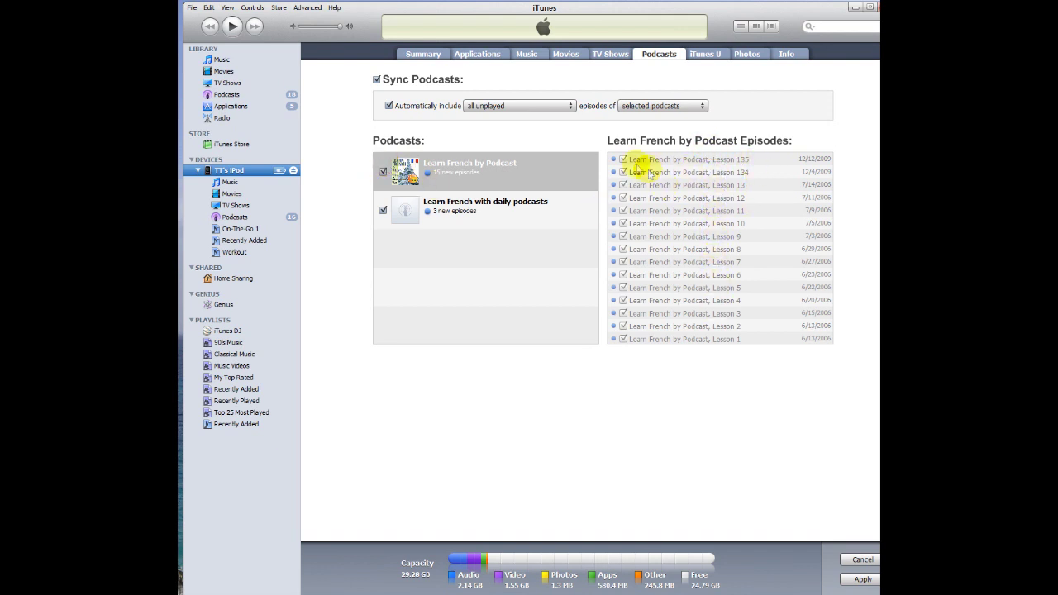
- Try auto-including the 1 most recent, all, then all unplayed episodes, ticking Lessons 134 and 13
{"action": "left_click", "coordinate": [571, 107]}
{"action": "left_click", "coordinate": [549, 130]}
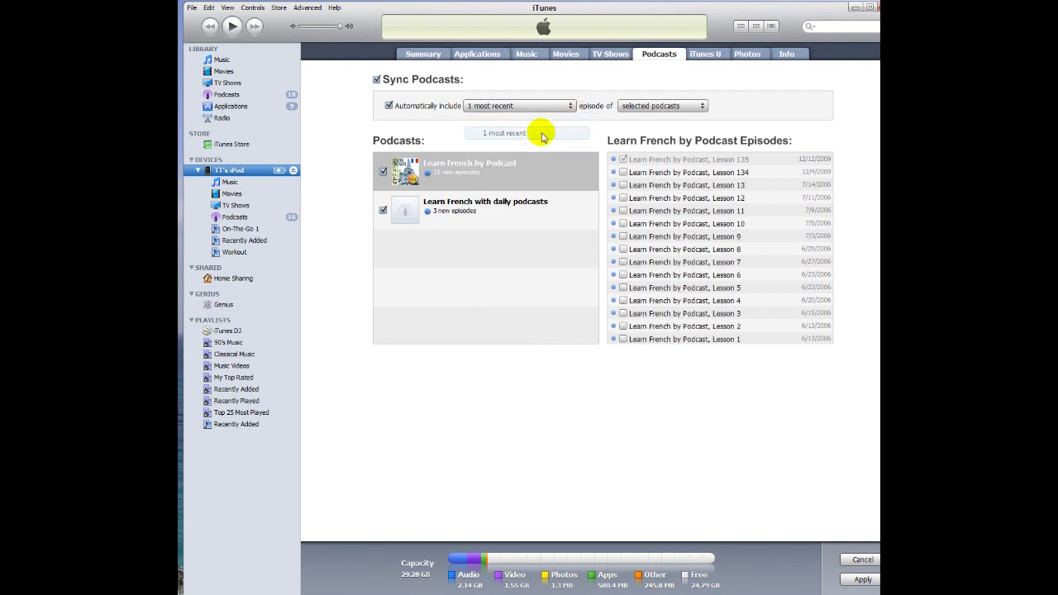
{"action": "left_click", "coordinate": [623, 172]}
{"action": "left_click", "coordinate": [623, 185]}
{"action": "left_click", "coordinate": [567, 106]}
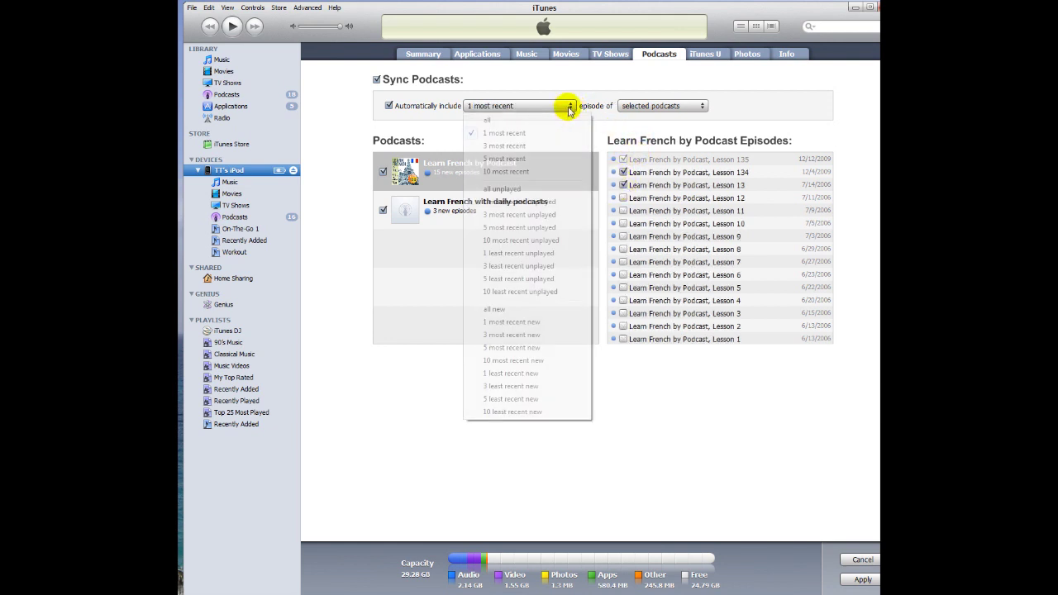
{"action": "left_click", "coordinate": [501, 121]}
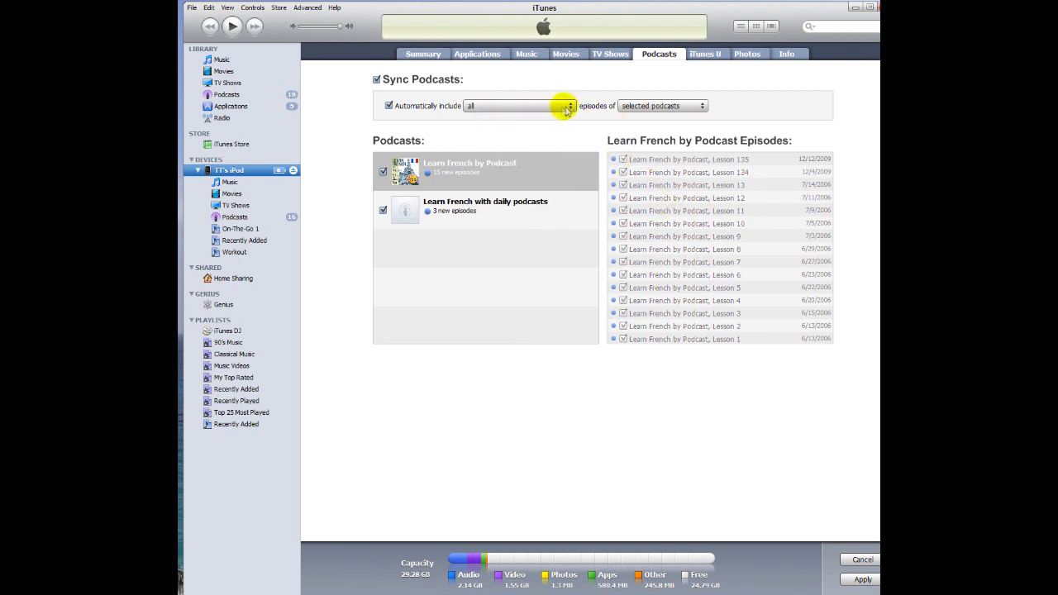
{"action": "left_click", "coordinate": [571, 107]}
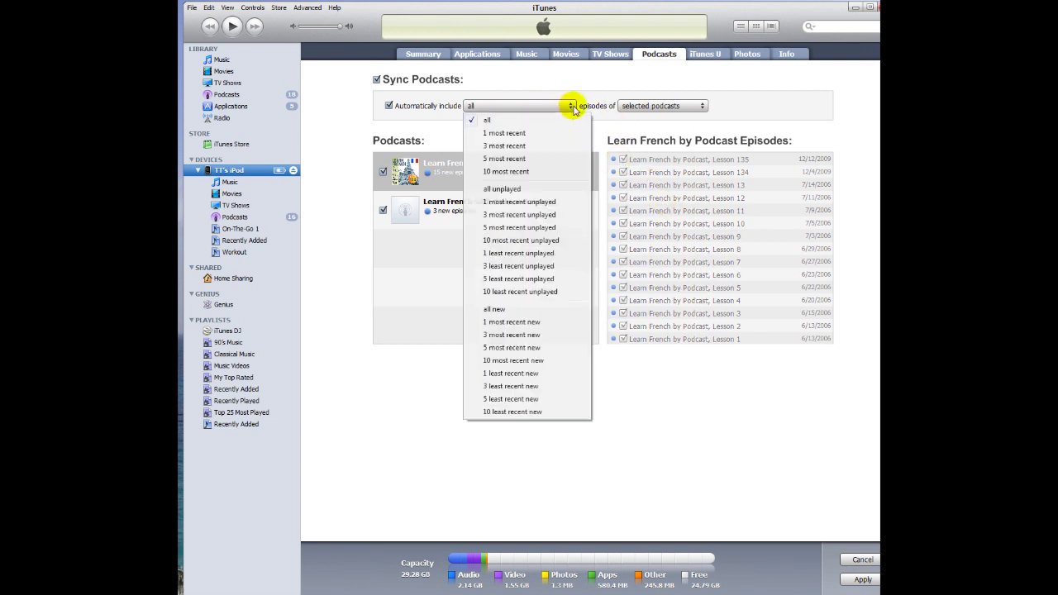
{"action": "left_click", "coordinate": [533, 189]}
- Try all new and 3 most recent episodes, tick Lessons 12, 11 and 8, then choose all episodes
{"action": "left_click", "coordinate": [567, 106]}
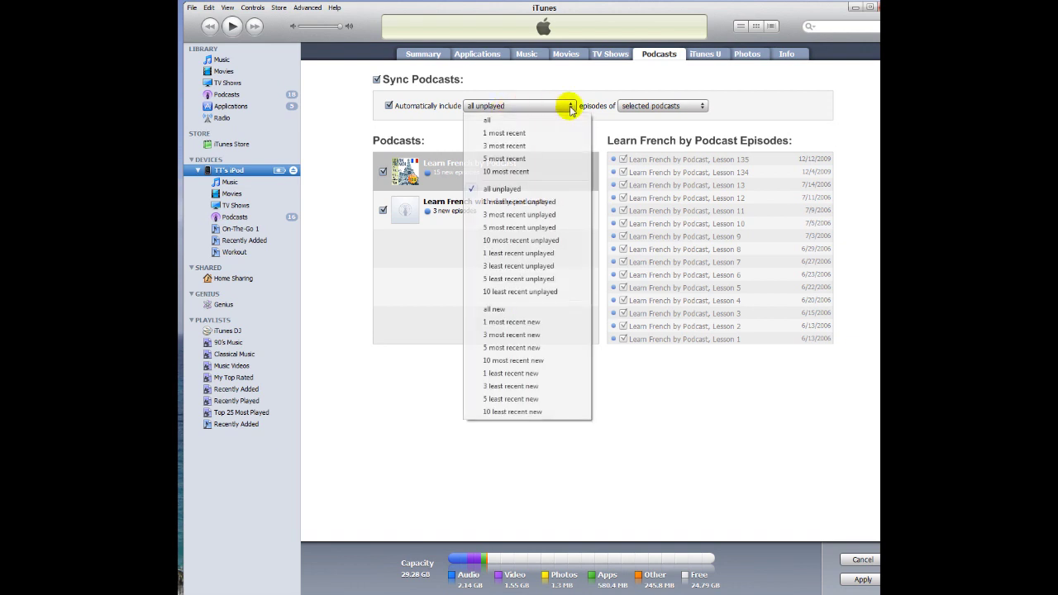
{"action": "left_click", "coordinate": [526, 310]}
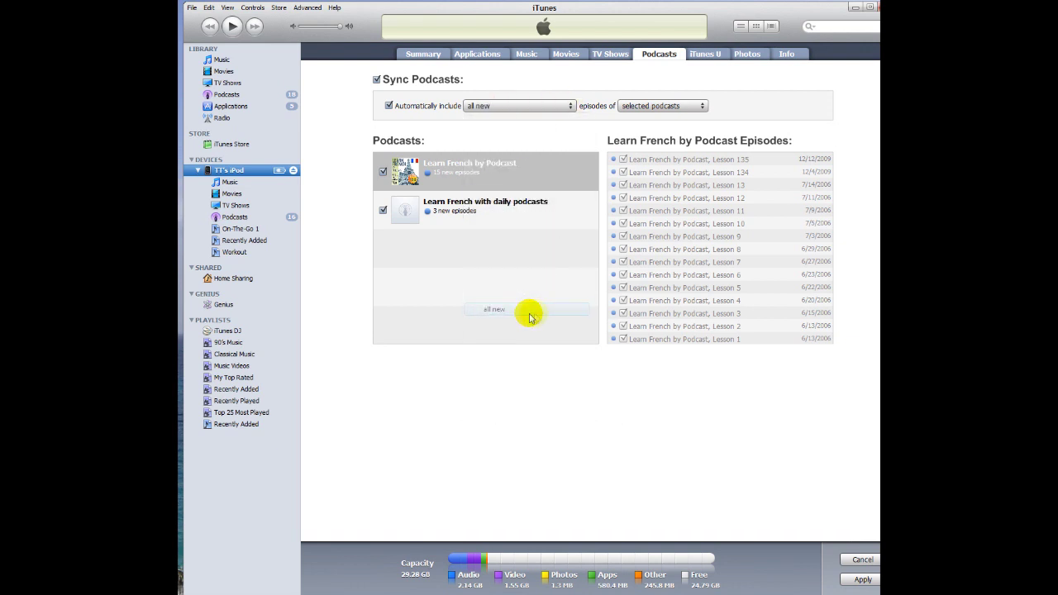
{"action": "left_click", "coordinate": [567, 104]}
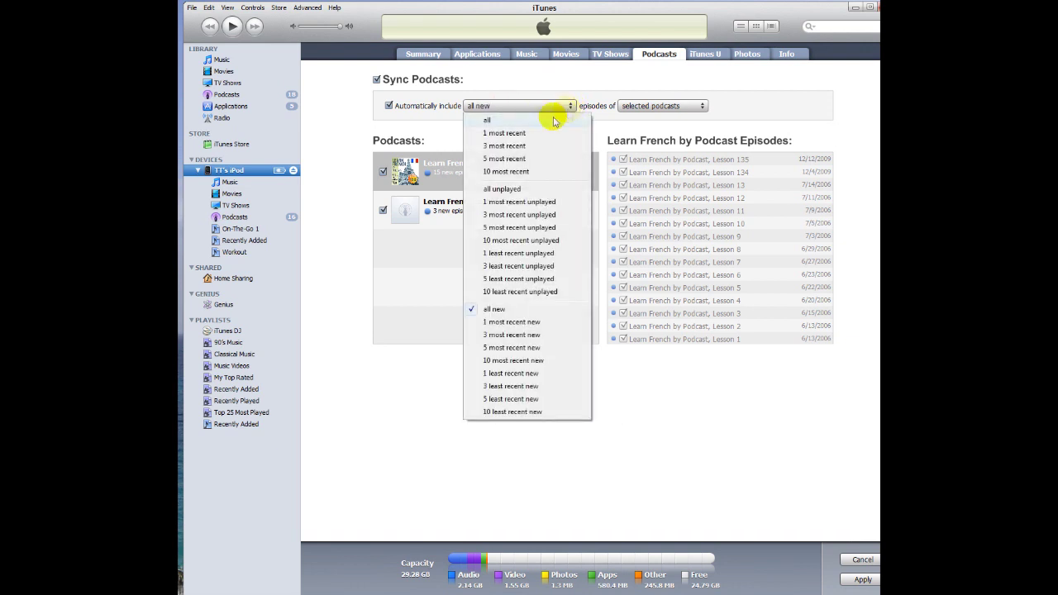
{"action": "left_click", "coordinate": [521, 147]}
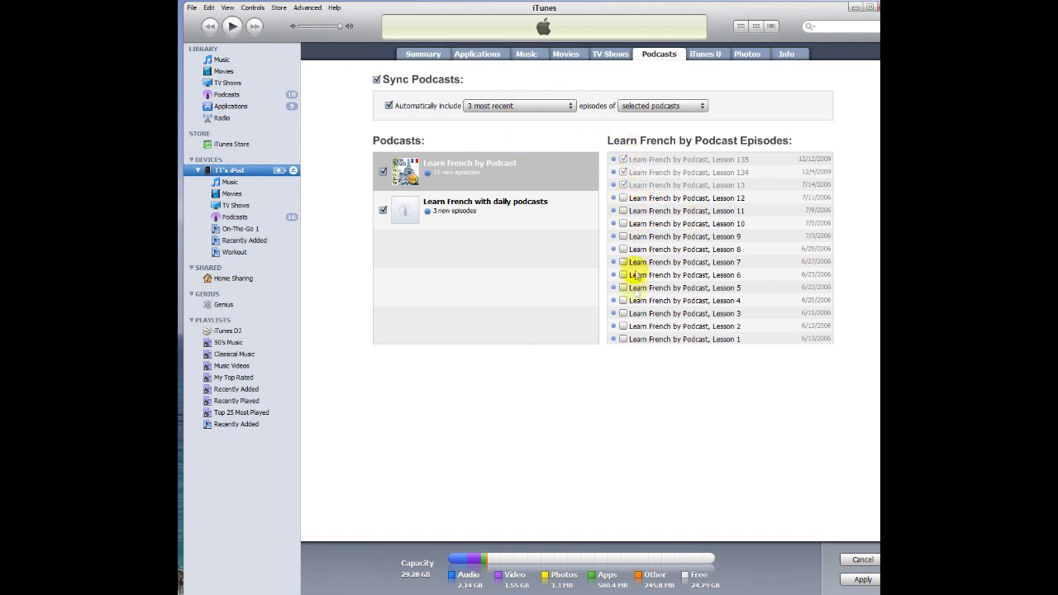
{"action": "left_click", "coordinate": [622, 198]}
{"action": "left_click", "coordinate": [622, 211]}
{"action": "left_click", "coordinate": [622, 248]}
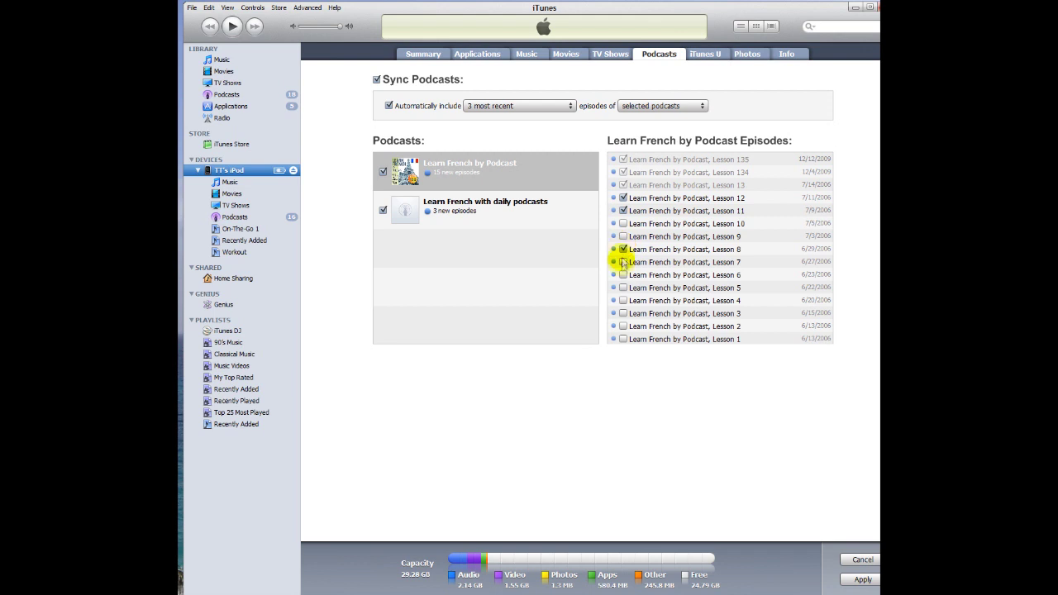
{"action": "left_click", "coordinate": [568, 106]}
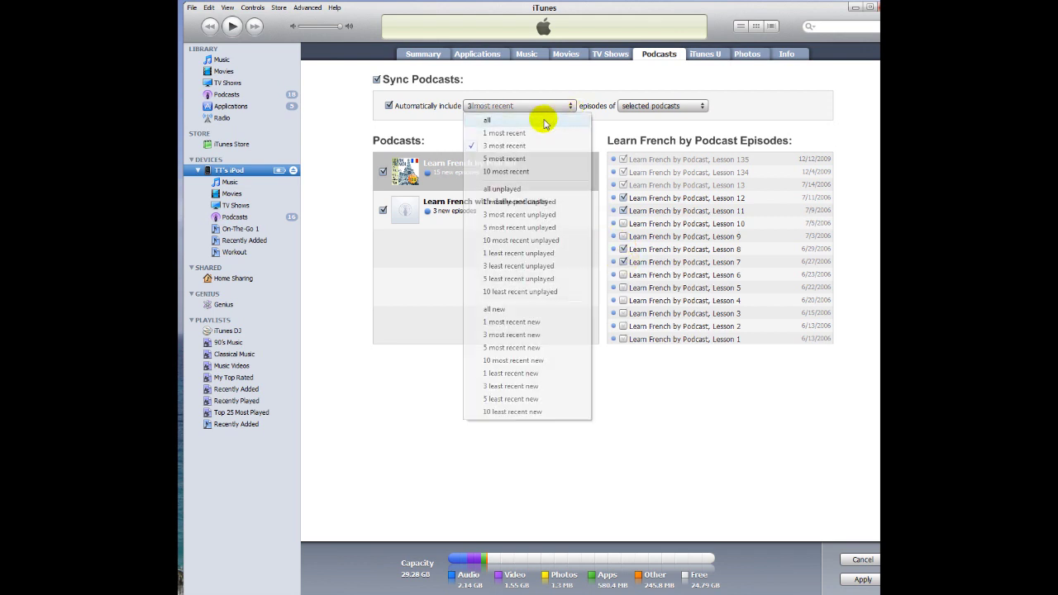
{"action": "left_click", "coordinate": [541, 117]}
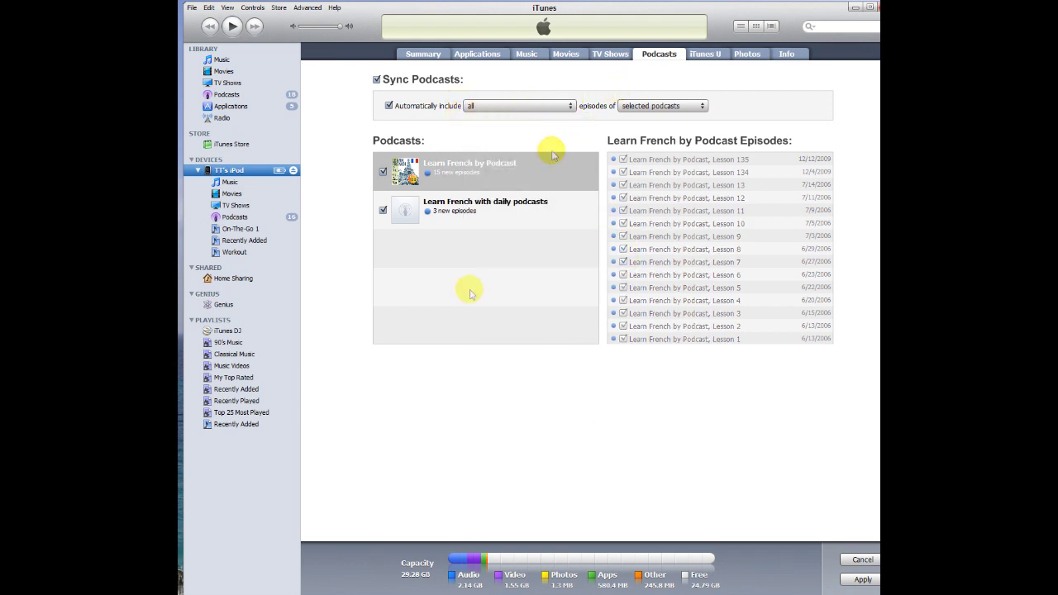
- Apply the podcast sync settings and decline replacing the iPod's photos, starting the sync
{"action": "left_click", "coordinate": [862, 580]}
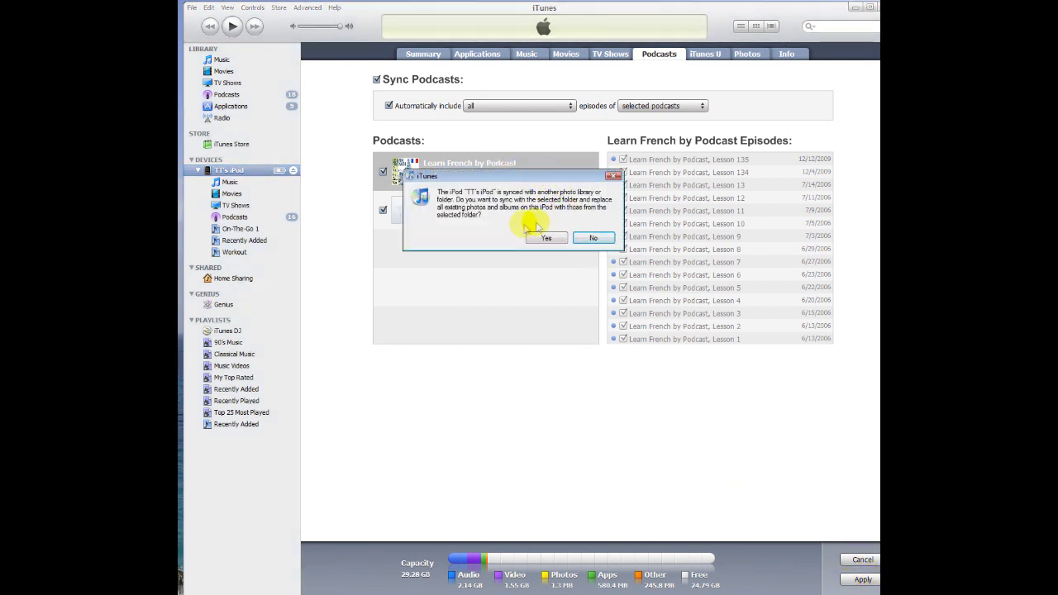
{"action": "left_click", "coordinate": [587, 238]}
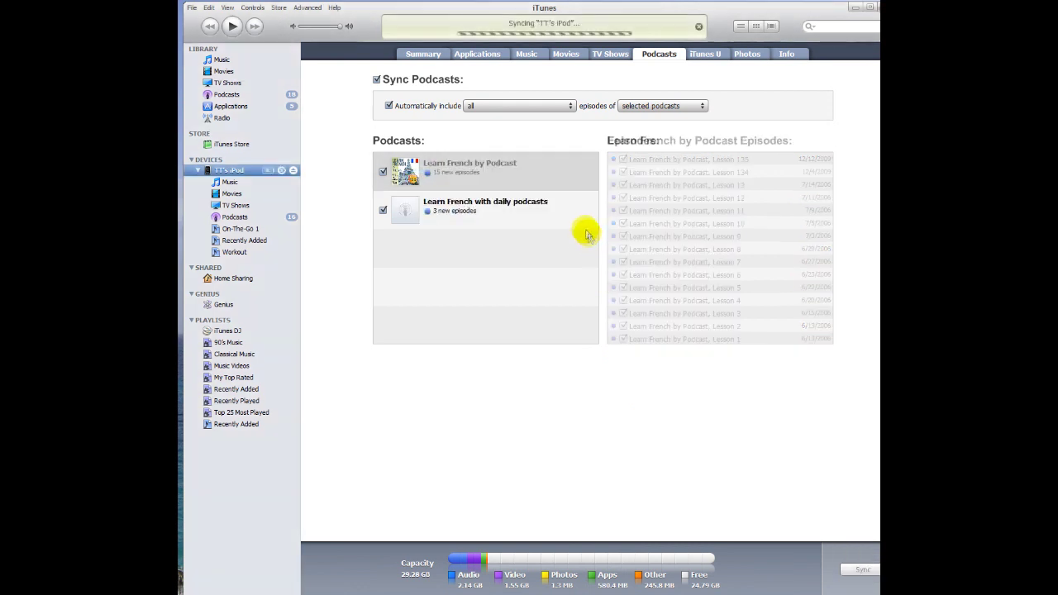